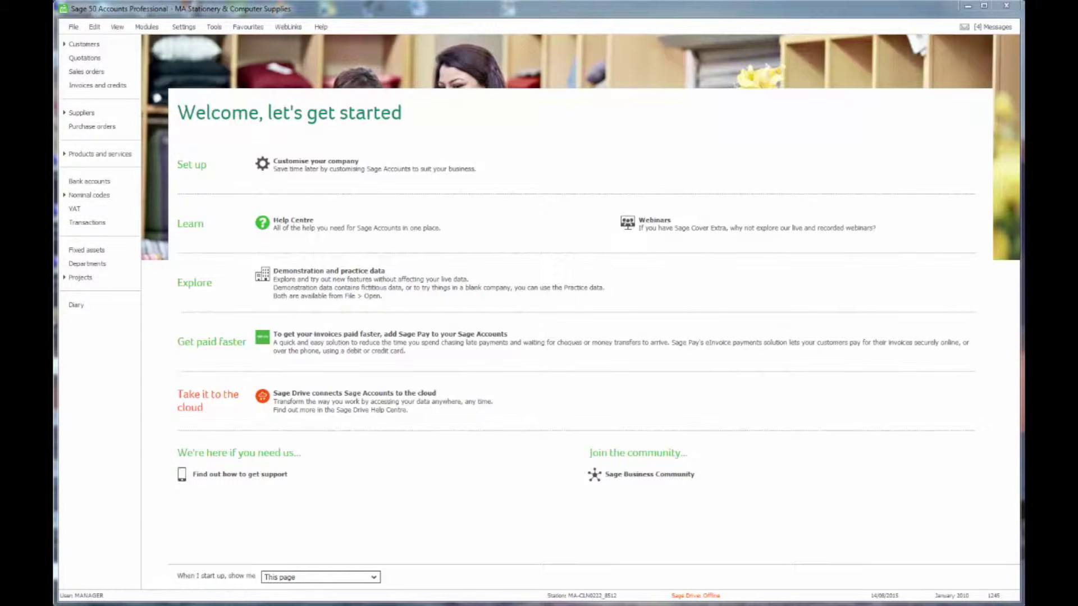
Check the 'When I start up, show me' choices and leave the start-up page as 'This page'
{"action": "left_click", "coordinate": [373, 578]}
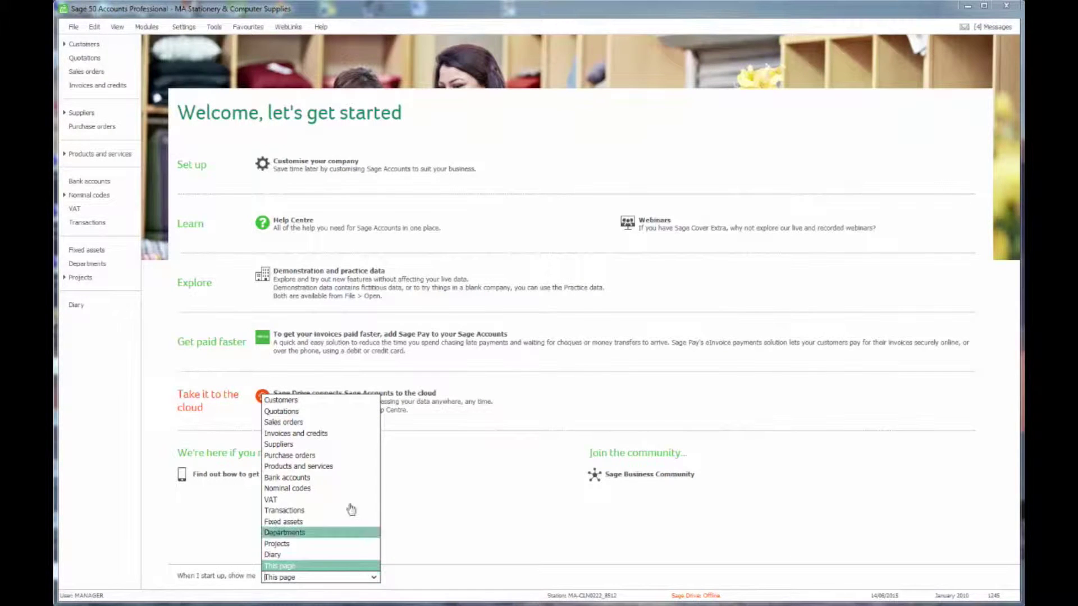
{"action": "left_click", "coordinate": [433, 497]}
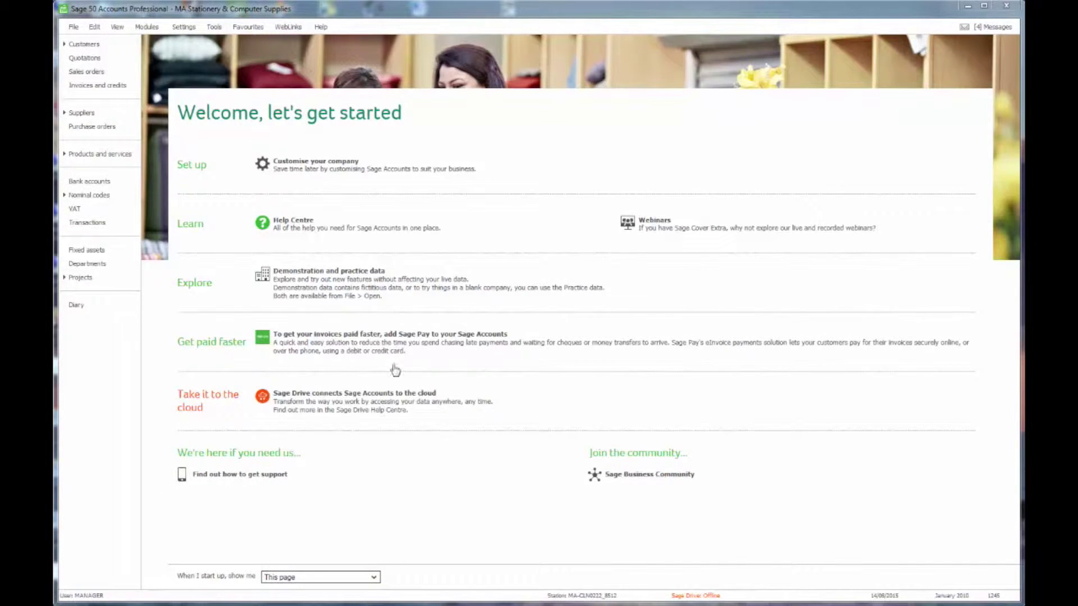
In Options > View, turn off dashboards and process maps, hide the Welcome Page, start on Bank accounts
{"action": "left_click", "coordinate": [214, 28]}
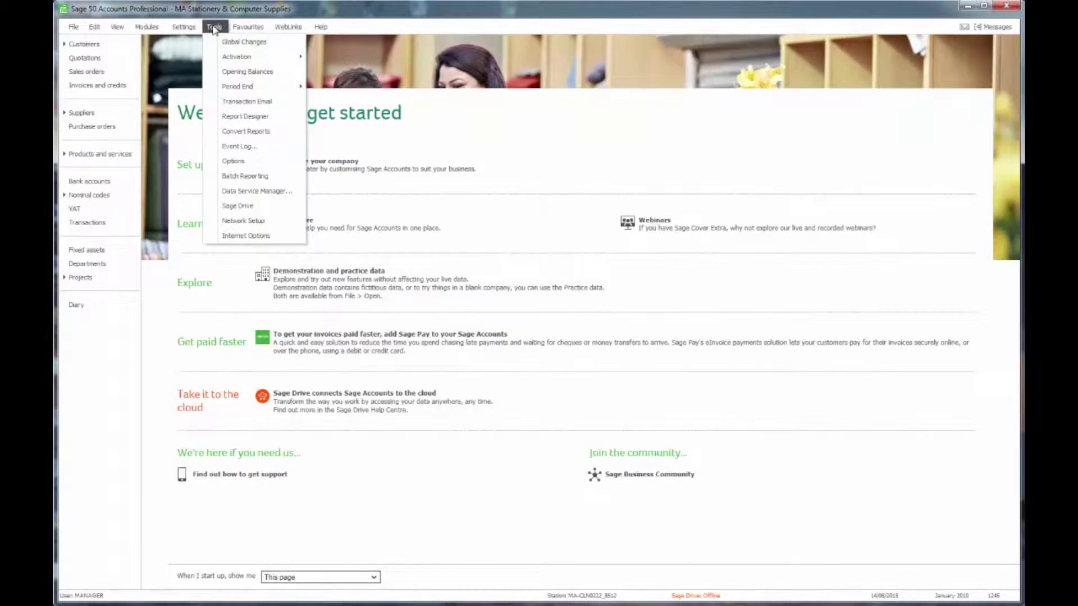
{"action": "left_click", "coordinate": [238, 162]}
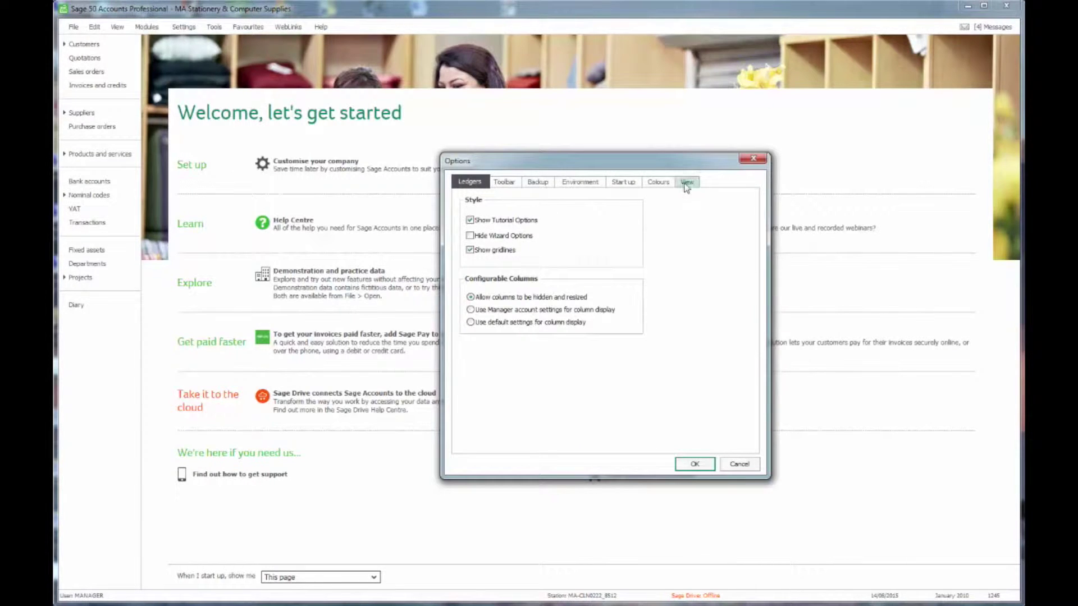
{"action": "left_click", "coordinate": [686, 183]}
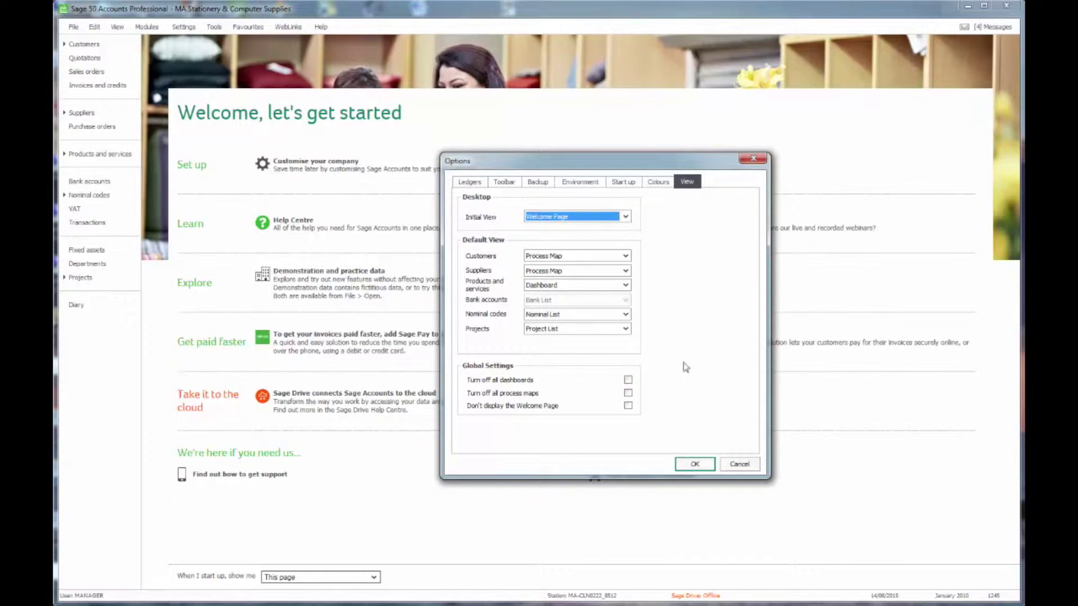
{"action": "left_click", "coordinate": [628, 381]}
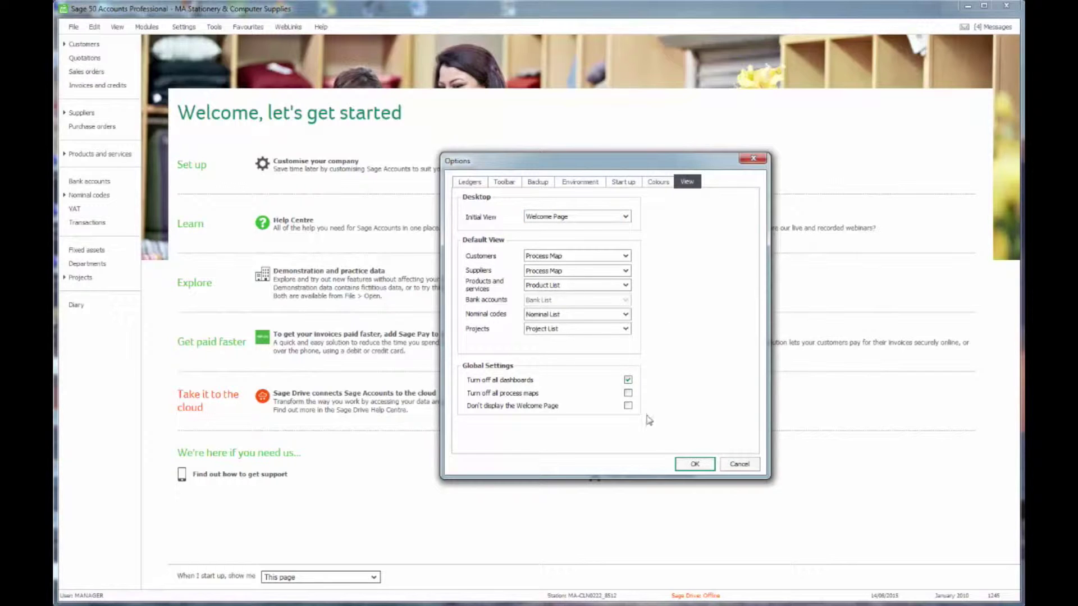
{"action": "left_click", "coordinate": [628, 393]}
{"action": "left_click", "coordinate": [628, 406]}
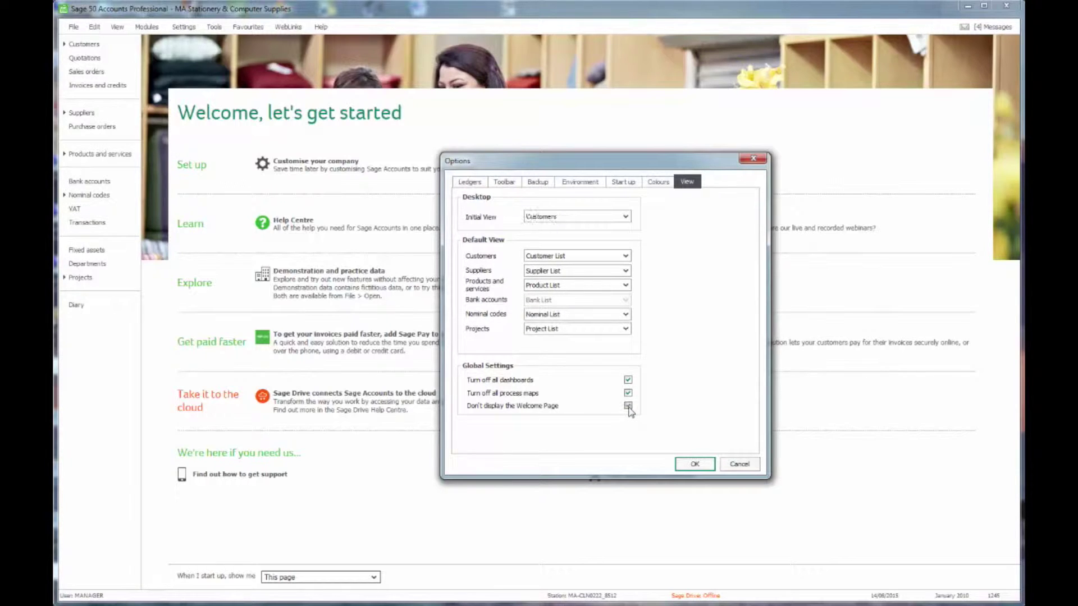
{"action": "left_click", "coordinate": [625, 217]}
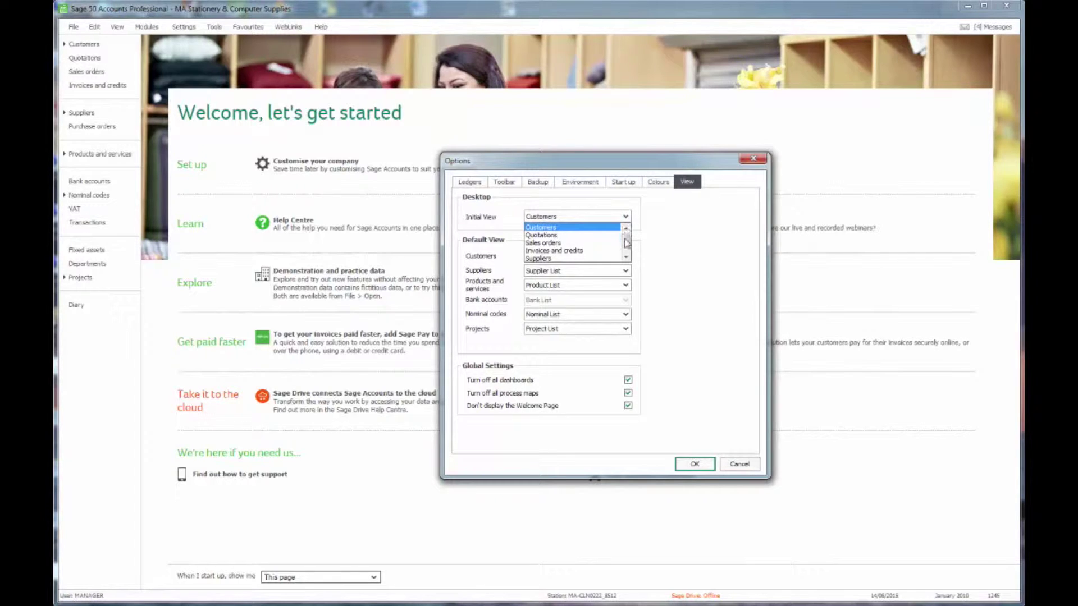
{"action": "left_click", "coordinate": [626, 253]}
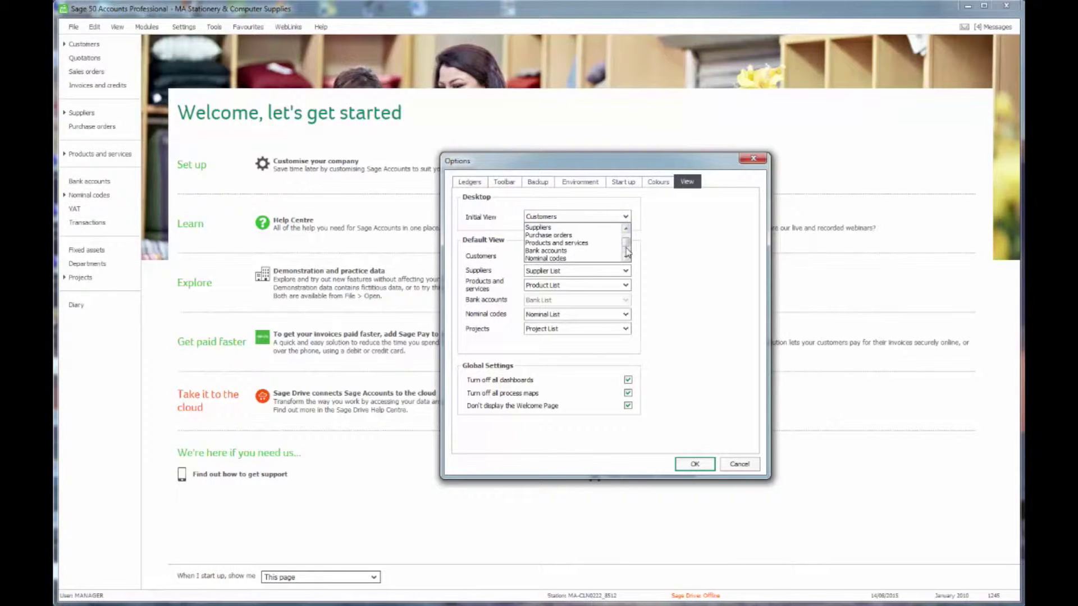
{"action": "left_click", "coordinate": [567, 250]}
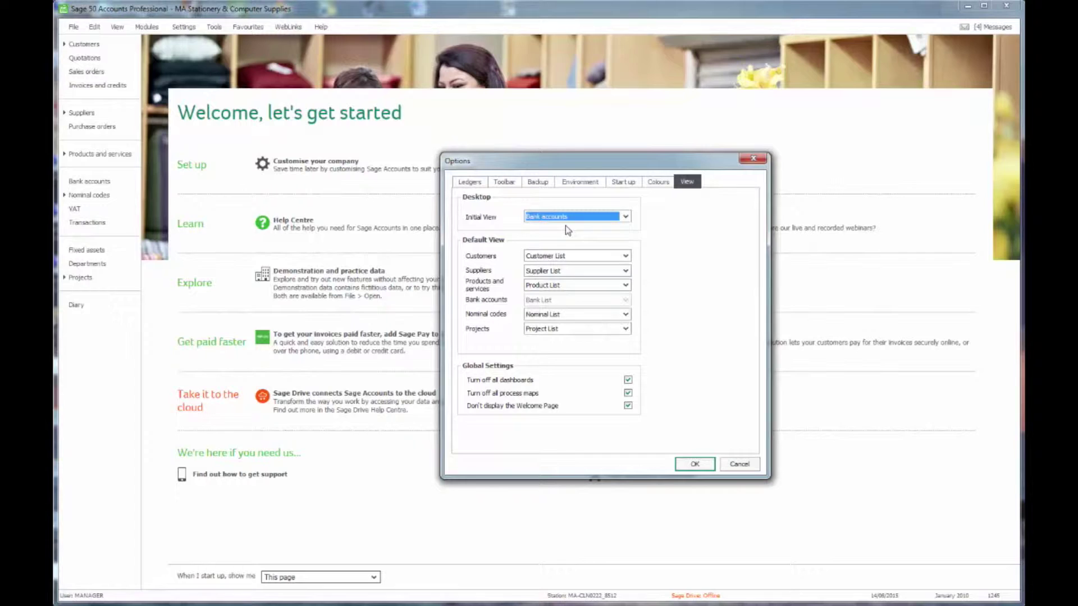
Save the view options, then go via Bank accounts to the 16-record Suppliers list
{"action": "left_click", "coordinate": [694, 465]}
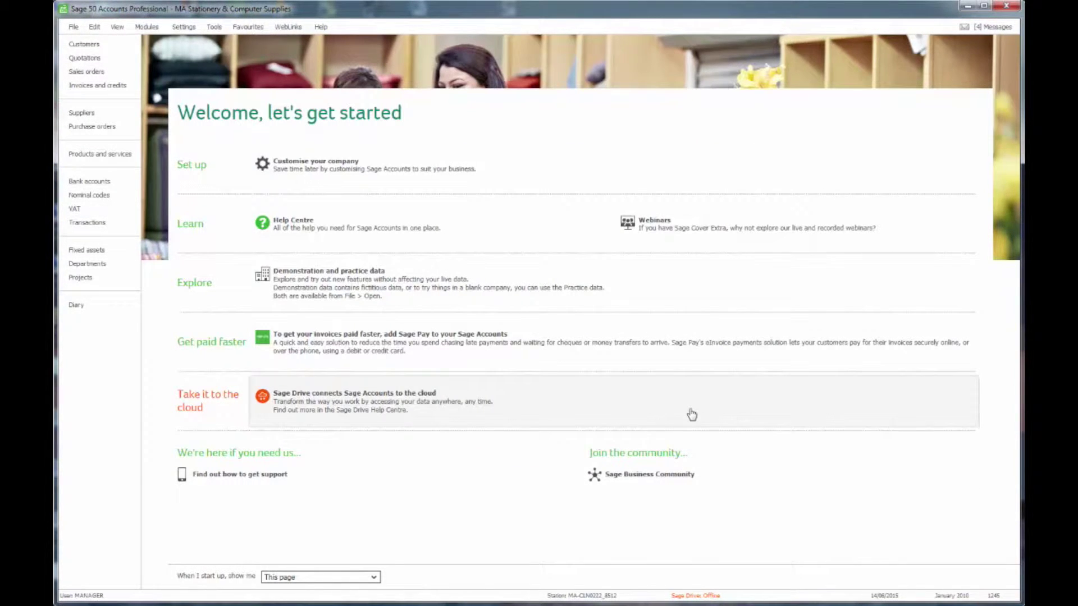
{"action": "left_click", "coordinate": [87, 183]}
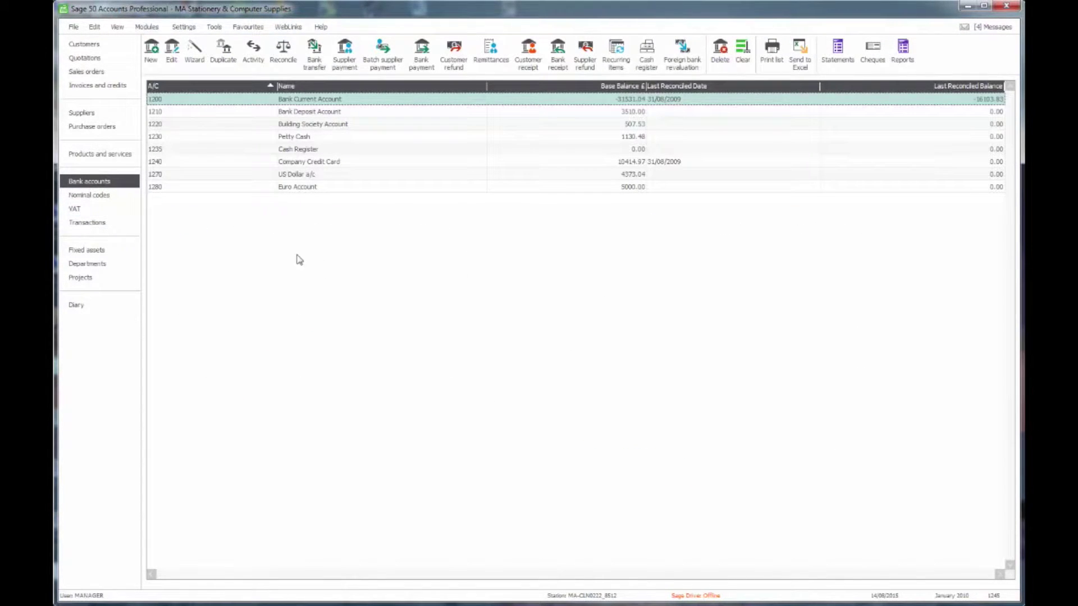
{"action": "left_click", "coordinate": [87, 116]}
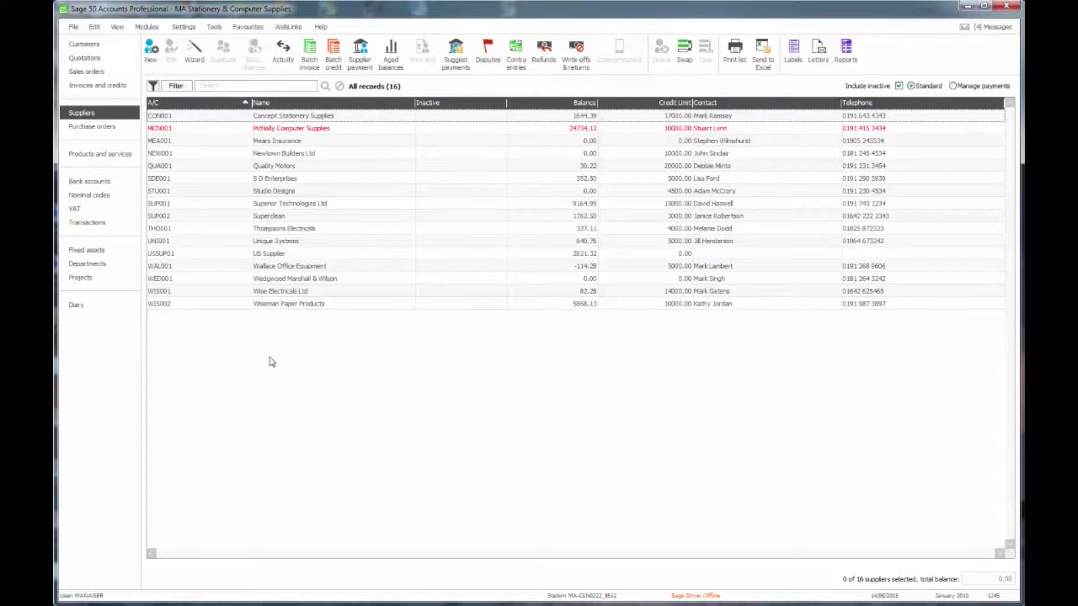
Drag the Inactive column header and review the supplier column chooser without changes
{"action": "left_click_drag", "start_coordinate": [449, 103], "coordinate": [529, 109]}
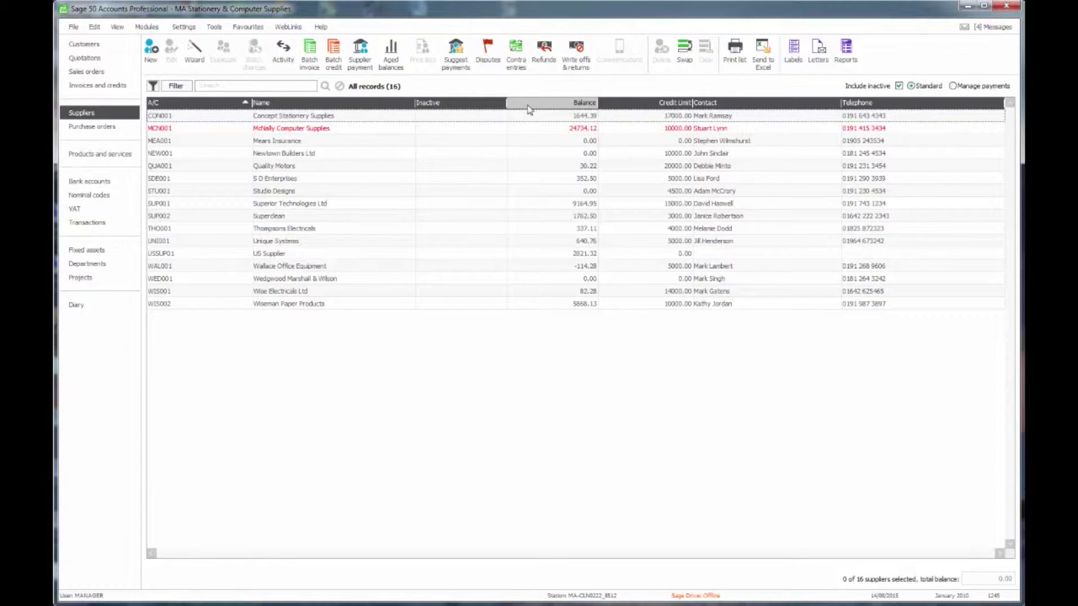
{"action": "right_click", "coordinate": [529, 109]}
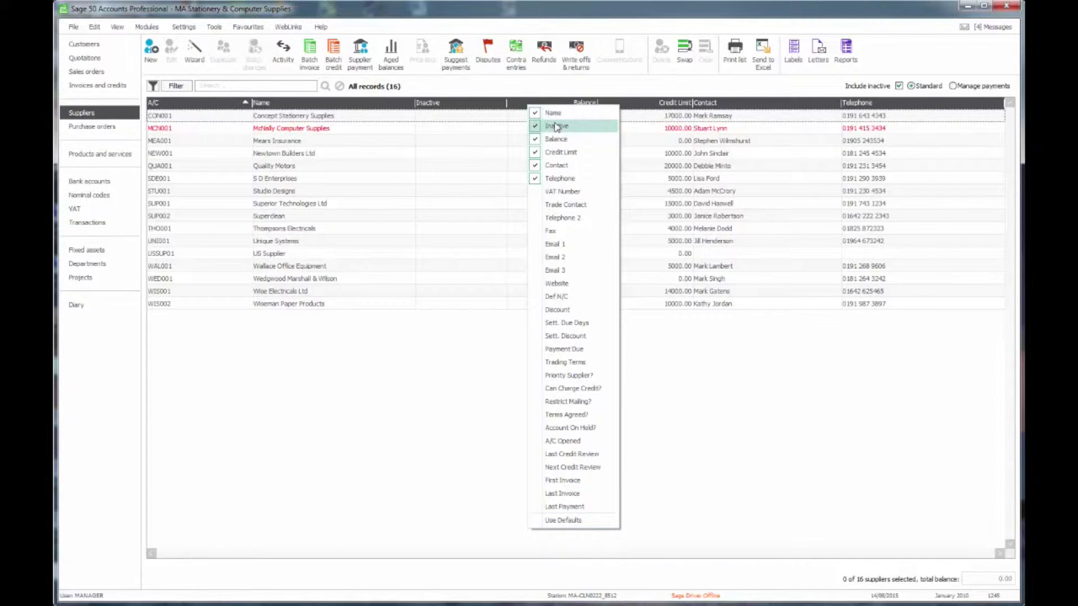
{"action": "left_click", "coordinate": [483, 387]}
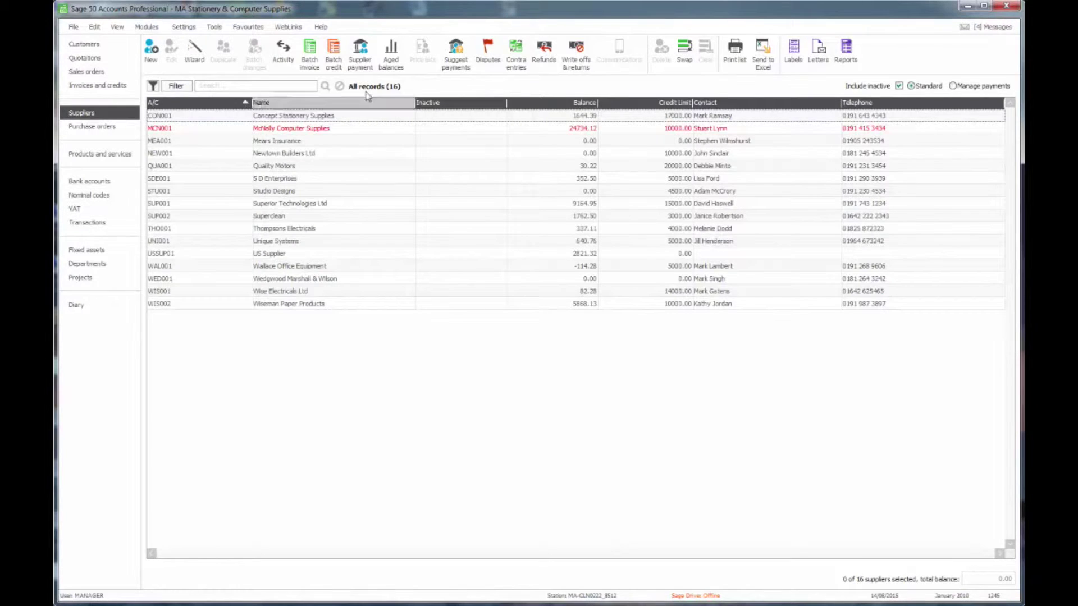
In Batch Supplier Invoice, hide Ex.Ref, Department, Project Ref and Cost Code columns, then close it
{"action": "left_click", "coordinate": [309, 53]}
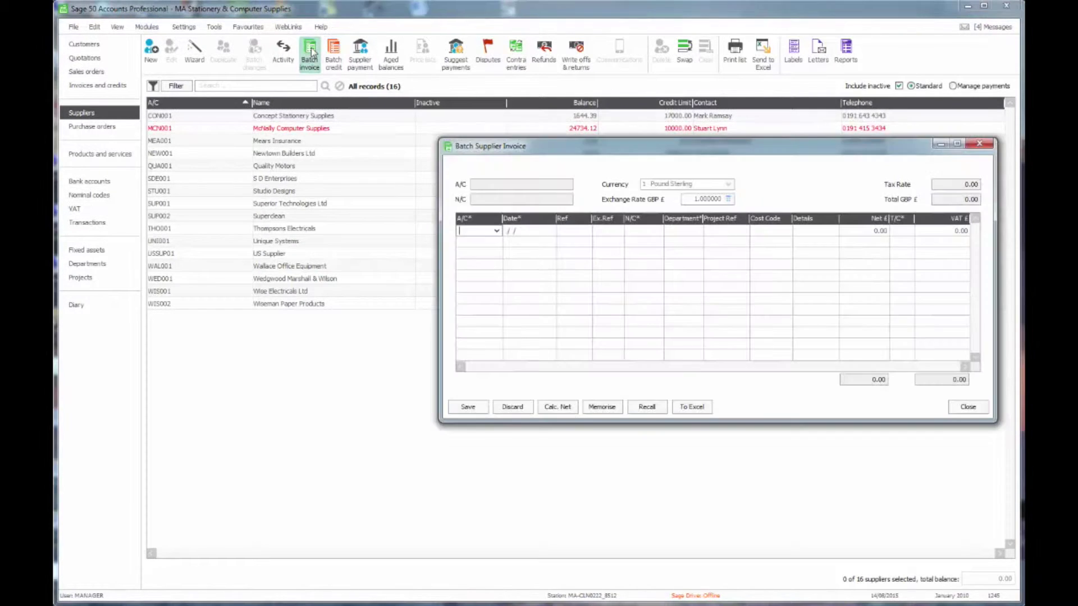
{"action": "left_click_drag", "start_coordinate": [524, 147], "coordinate": [379, 117]}
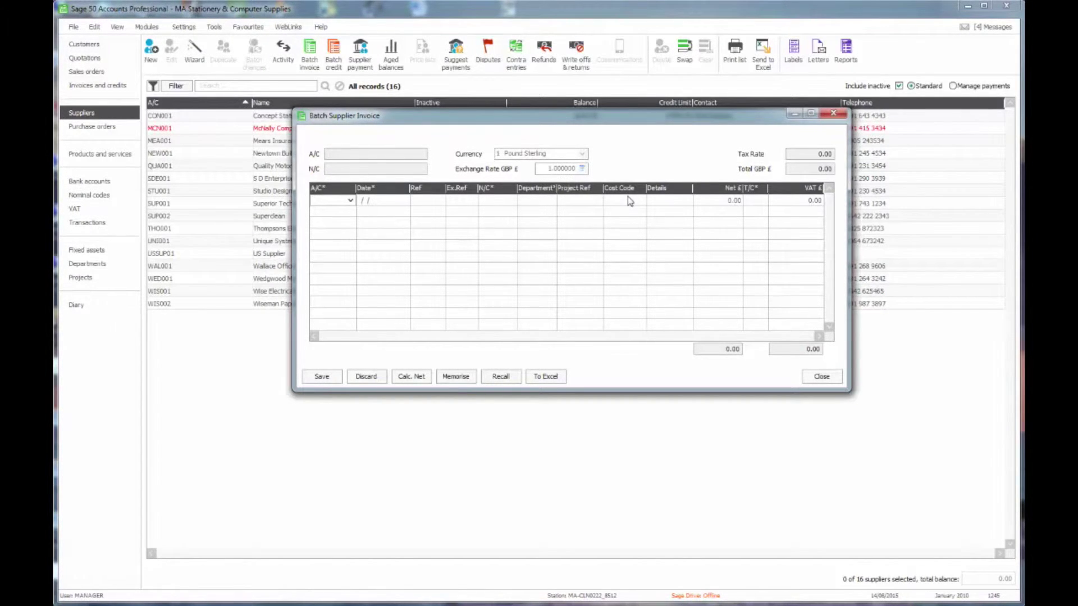
{"action": "right_click", "coordinate": [422, 189]}
{"action": "left_click", "coordinate": [433, 209]}
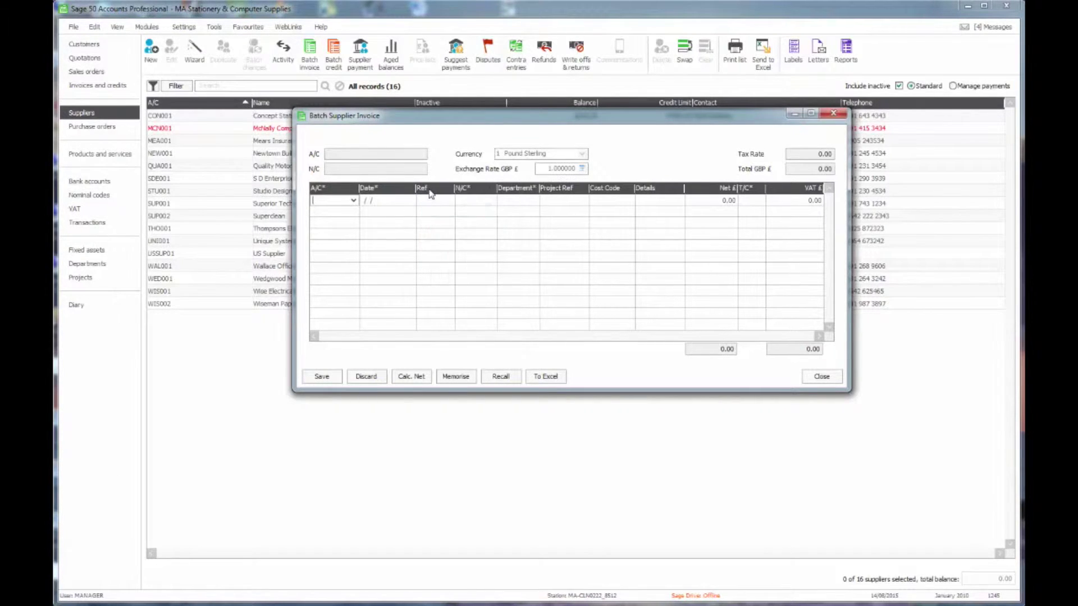
{"action": "right_click", "coordinate": [431, 190]}
{"action": "left_click", "coordinate": [440, 222]}
{"action": "right_click", "coordinate": [436, 189]}
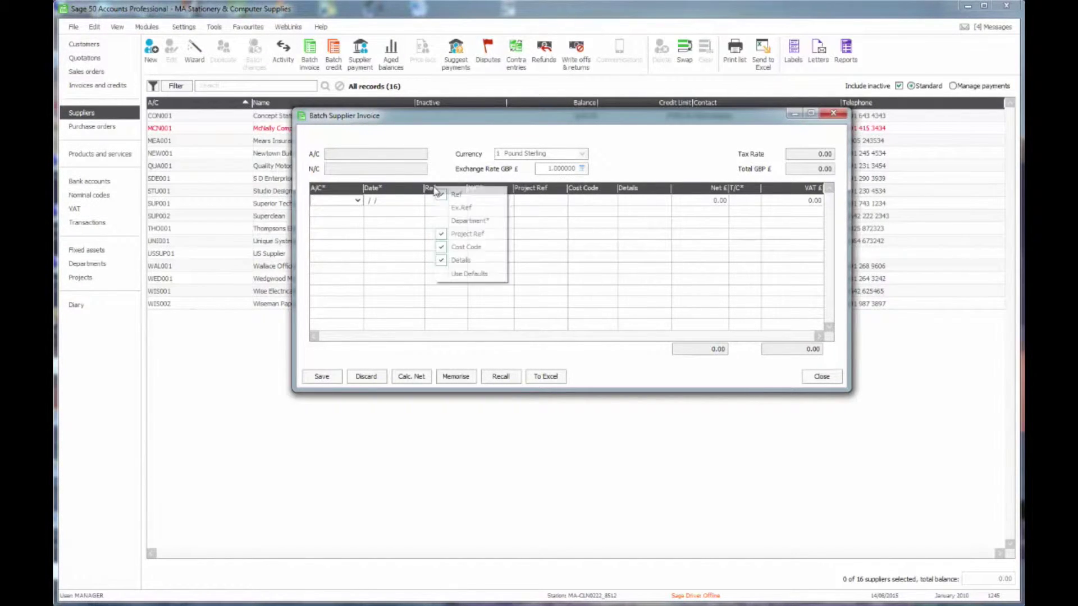
{"action": "left_click", "coordinate": [444, 234]}
{"action": "right_click", "coordinate": [447, 190]}
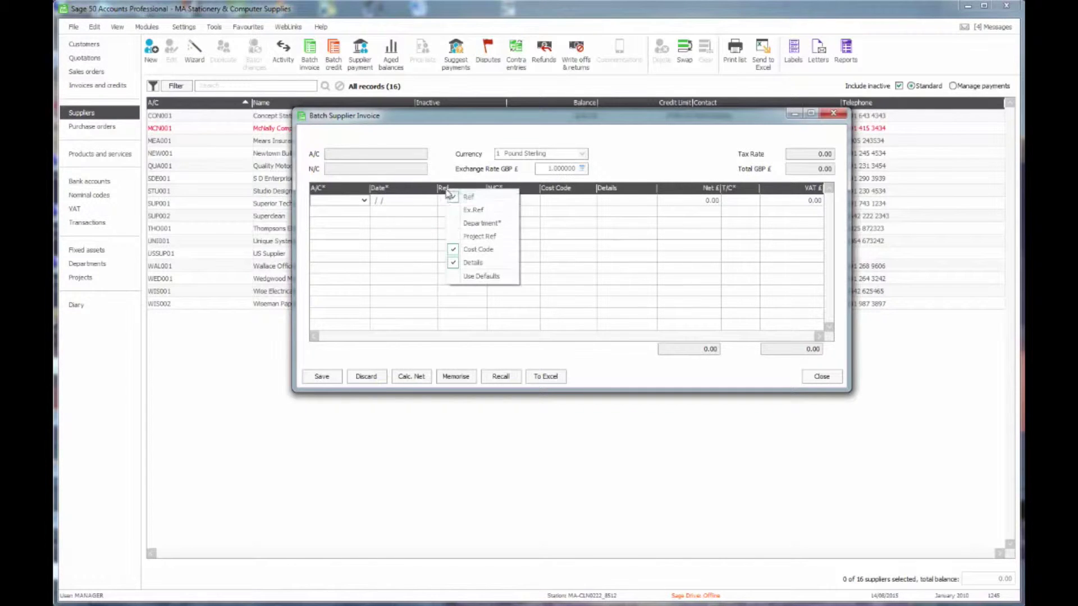
{"action": "left_click", "coordinate": [453, 252]}
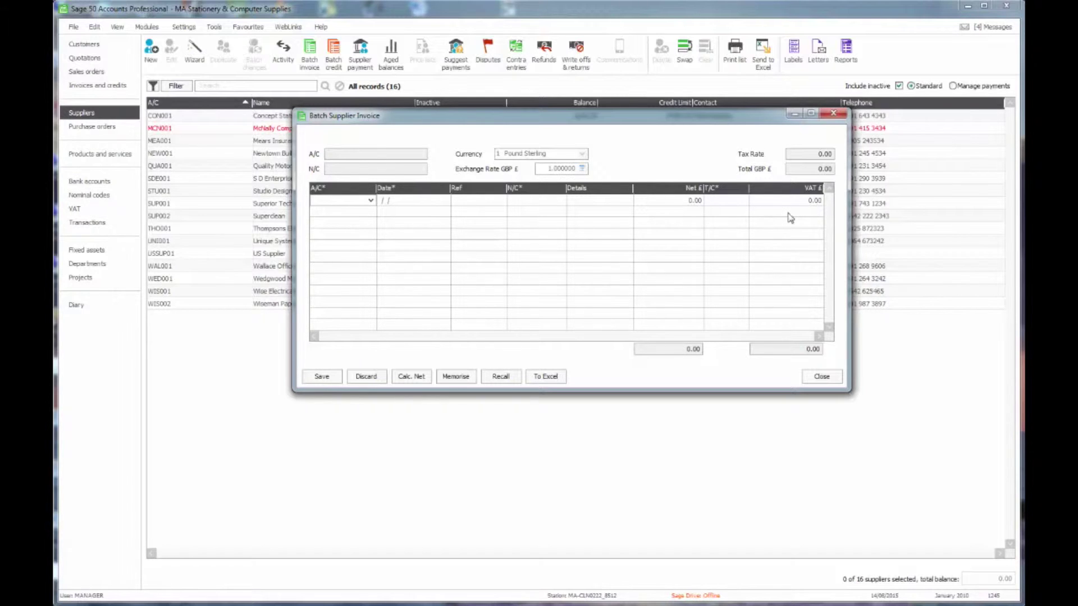
{"action": "left_click", "coordinate": [821, 376]}
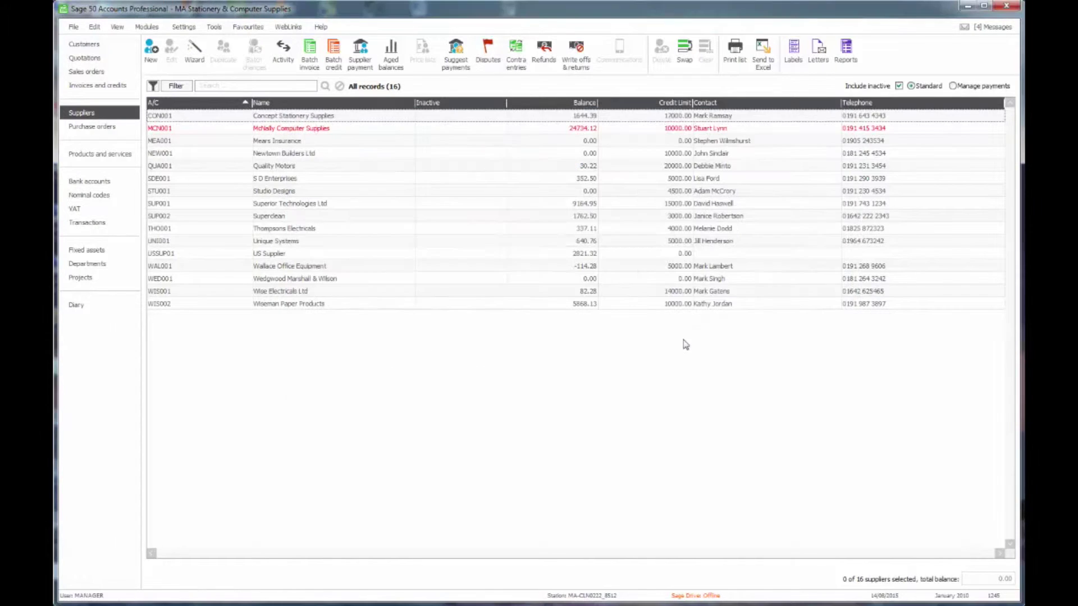
{"action": "left_click", "coordinate": [334, 53]}
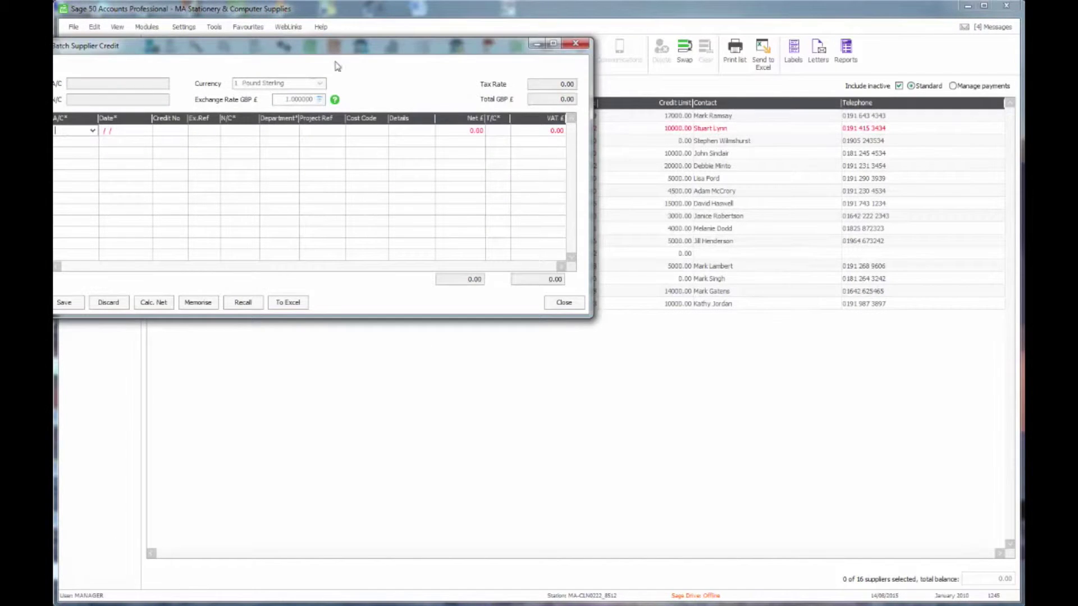
{"action": "left_click", "coordinate": [563, 303]}
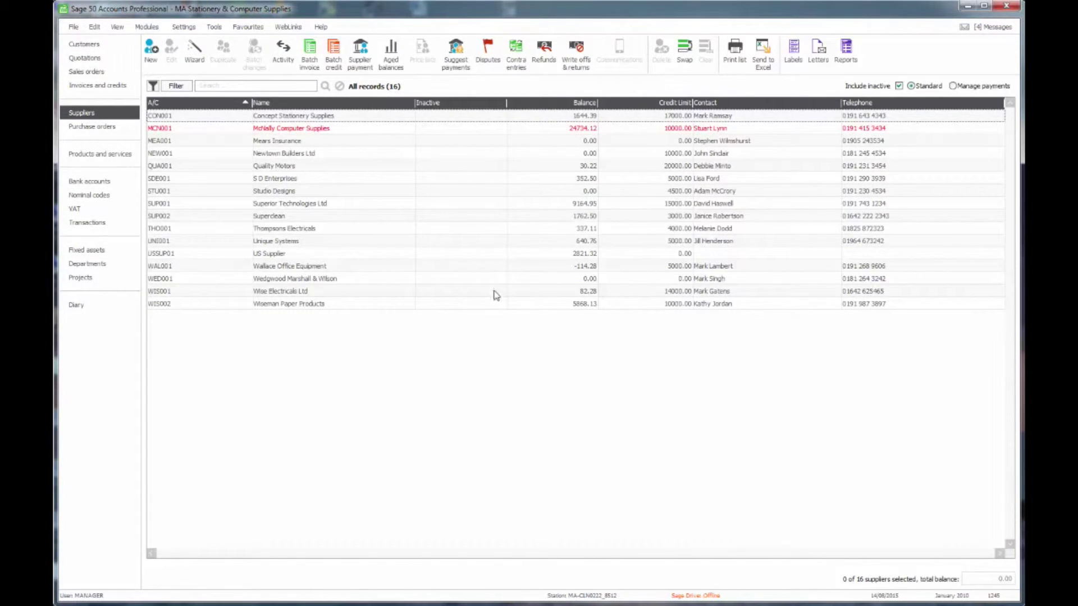
{"action": "left_click", "coordinate": [309, 52]}
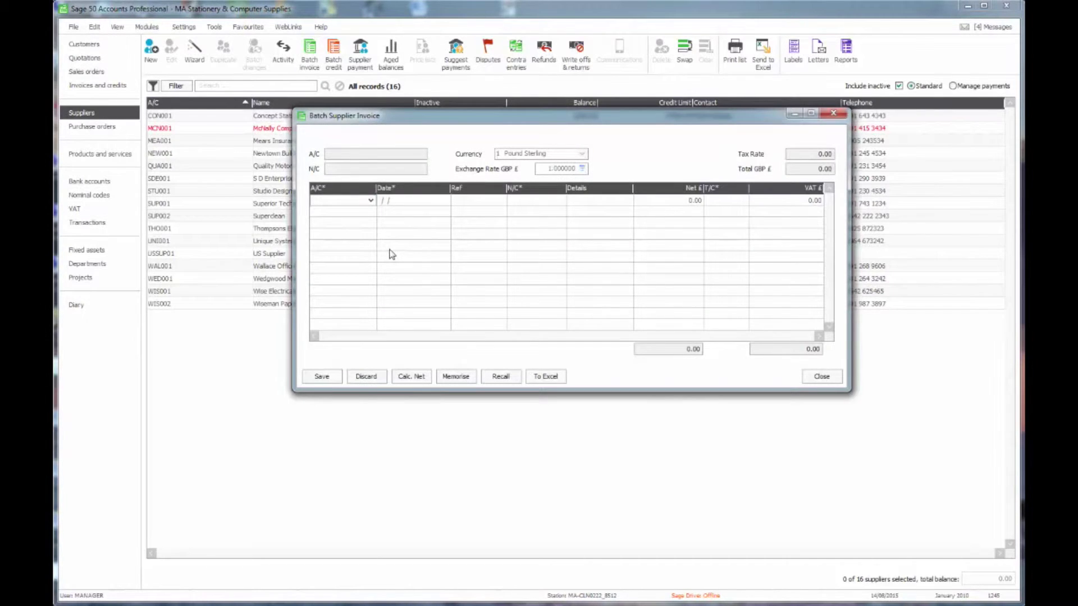
Start a Quality Motors invoice line dated 01/02/10, ref 12345, nominal 5000, details 'data'
{"action": "left_click", "coordinate": [371, 201]}
{"action": "left_click", "coordinate": [382, 284]}
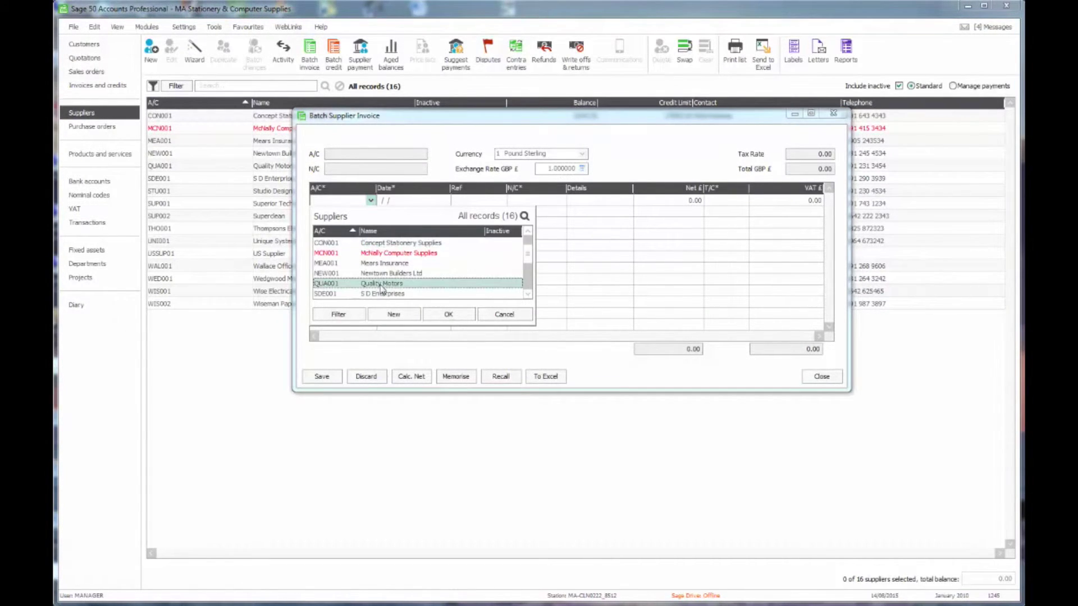
{"action": "double_click", "coordinate": [381, 287]}
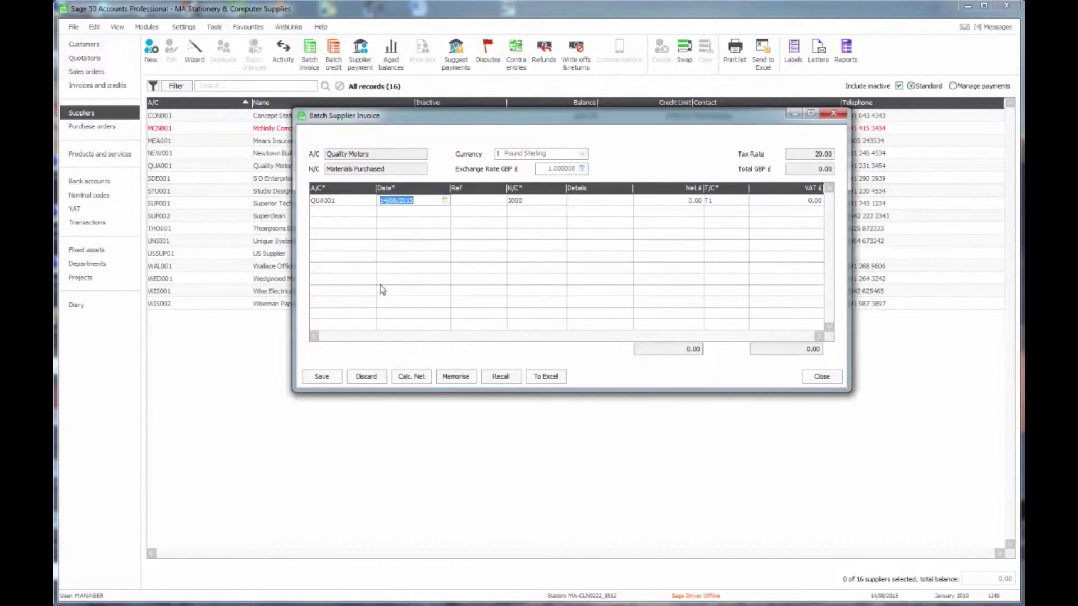
{"action": "type", "text": "01/02/10"}
{"action": "key", "text": "Tab"}
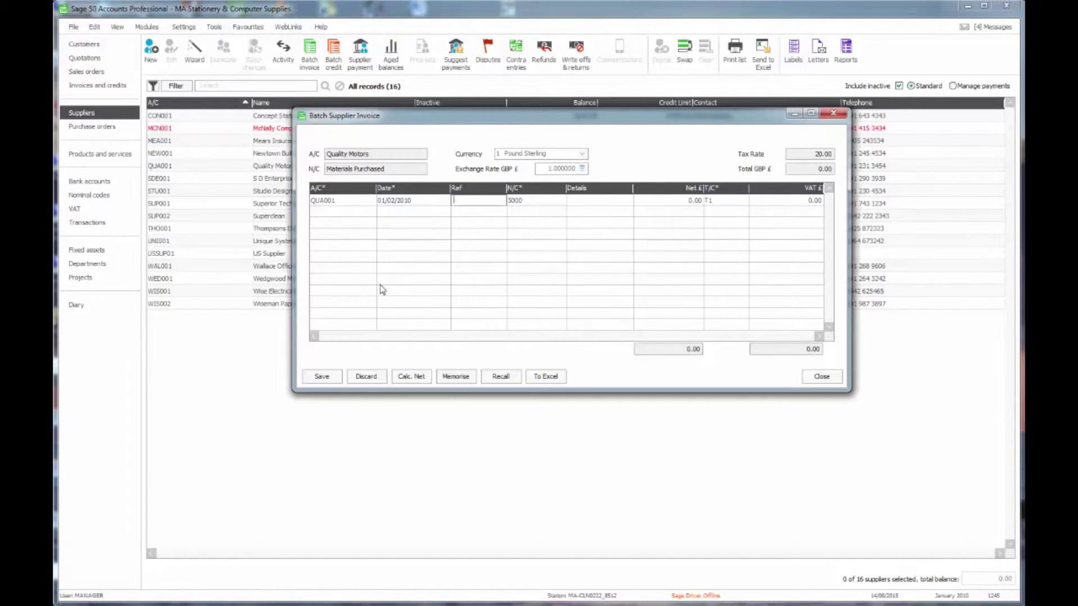
{"action": "type", "text": "12345"}
{"action": "key", "text": "Tab"}
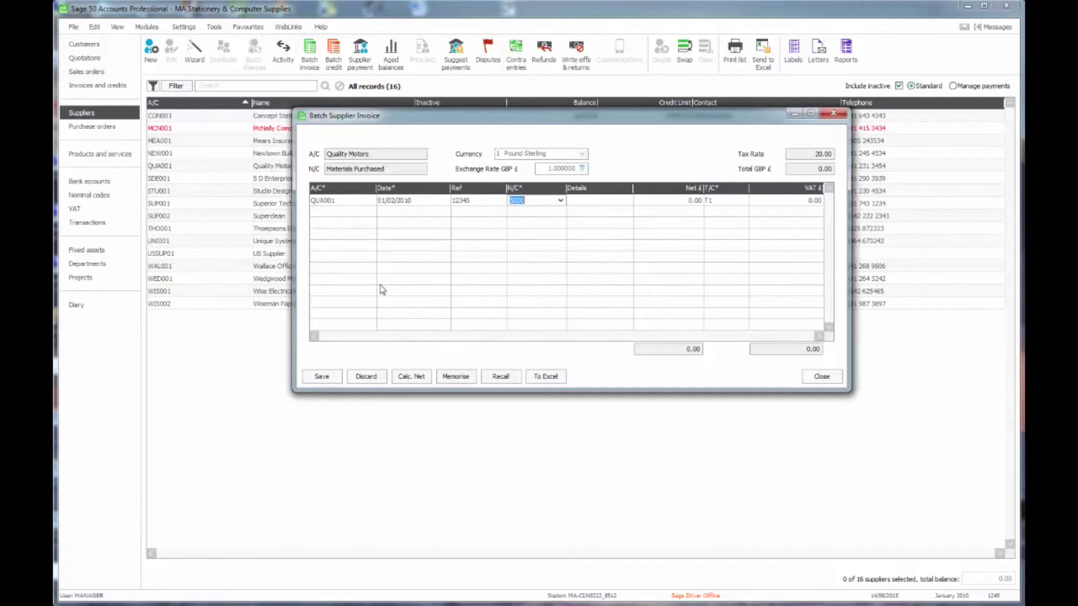
{"action": "key", "text": "Tab"}
{"action": "type", "text": "data"}
{"action": "key", "text": "Tab"}
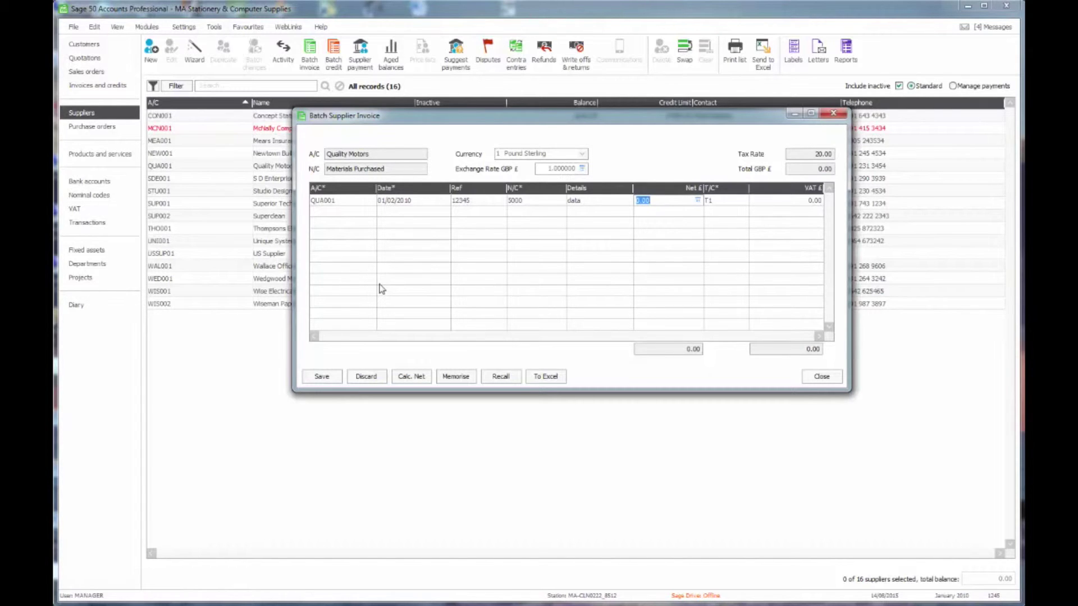
Enter net 100 on the first line and copy it with F6 into a second line, ref 12346
{"action": "type", "text": "100"}
{"action": "key", "text": "Tab"}
{"action": "key", "text": "Tab"}
{"action": "key", "text": "Tab"}
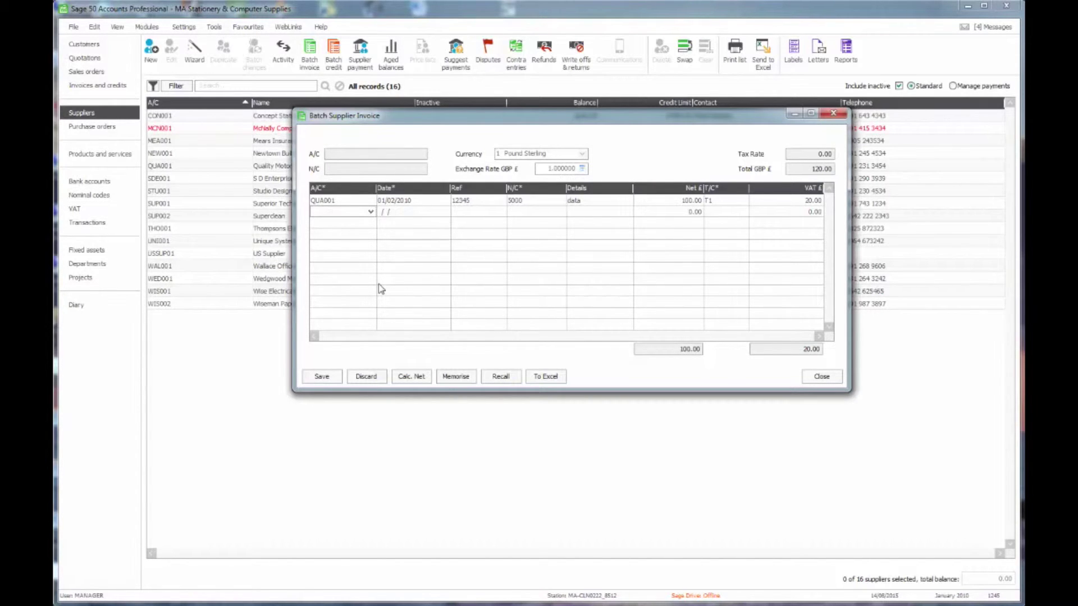
{"action": "key", "text": "F6"}
{"action": "key", "text": "Tab"}
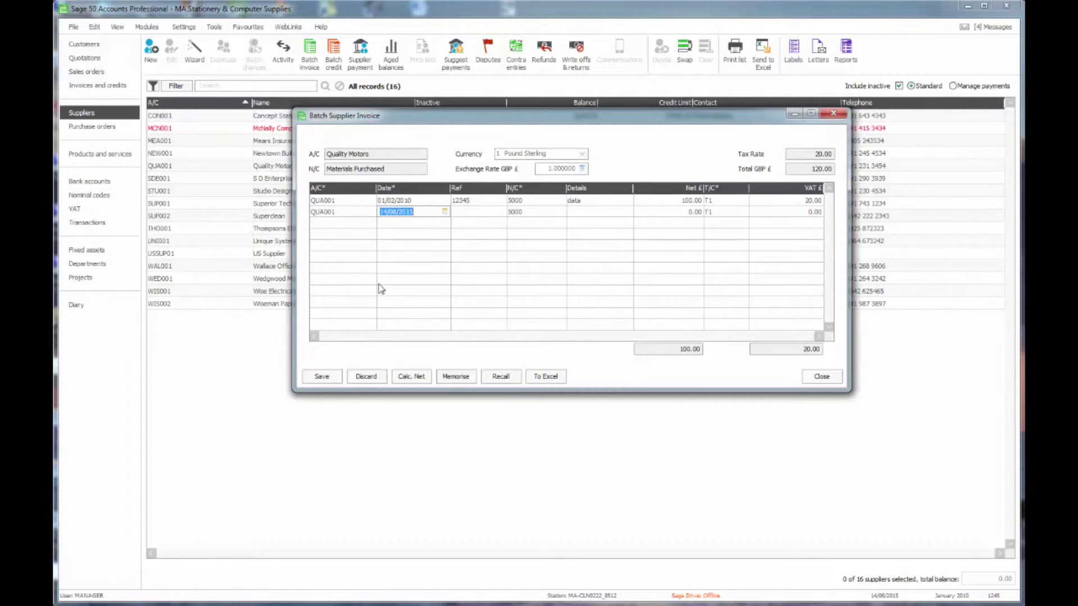
{"action": "key", "text": "F6"}
{"action": "key", "text": "Tab"}
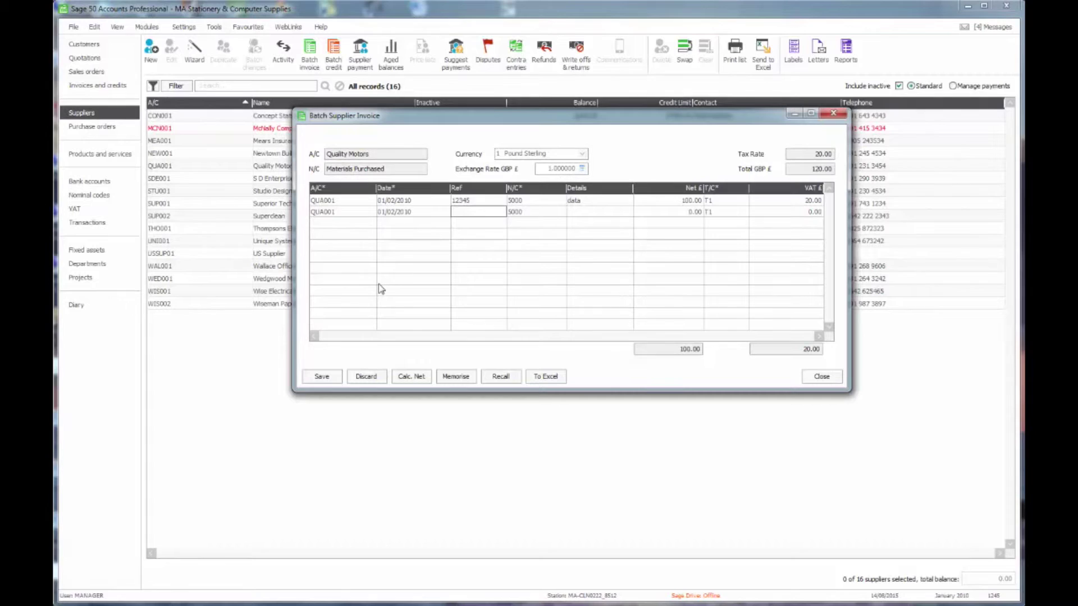
{"action": "key", "text": "F6"}
{"action": "key", "text": "Tab"}
{"action": "key", "text": "Tab"}
{"action": "key", "text": "F6"}
{"action": "key", "text": "Tab"}
{"action": "key", "text": "F6"}
Add a third line one day later with ref 12347, then discard all three trial lines
{"action": "key", "text": "Tab"}
{"action": "key", "text": "Tab"}
{"action": "key", "text": "Tab"}
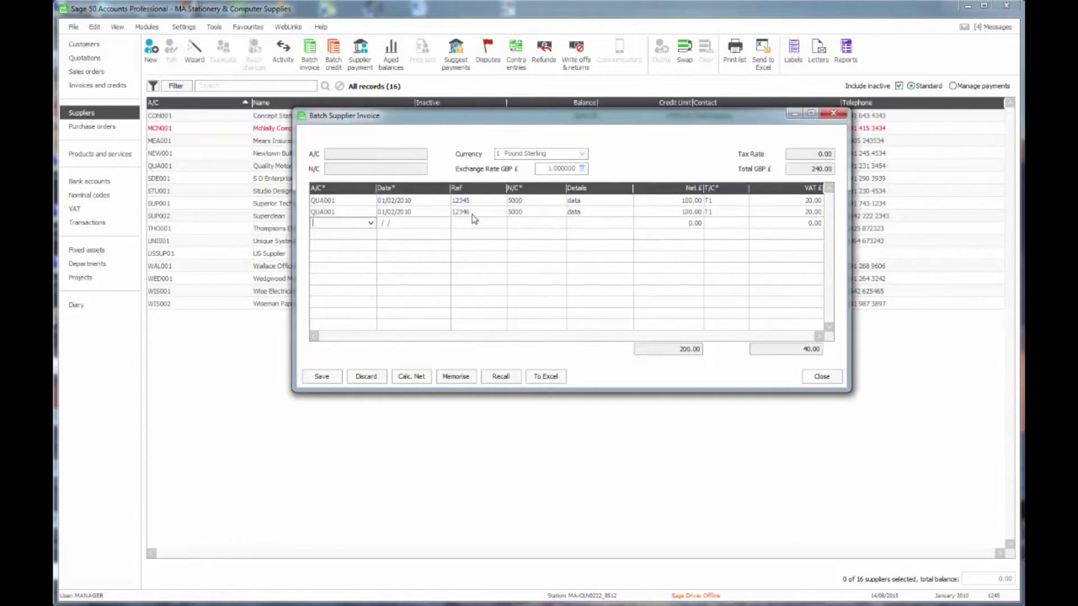
{"action": "key", "text": "F6"}
{"action": "key", "text": "Tab"}
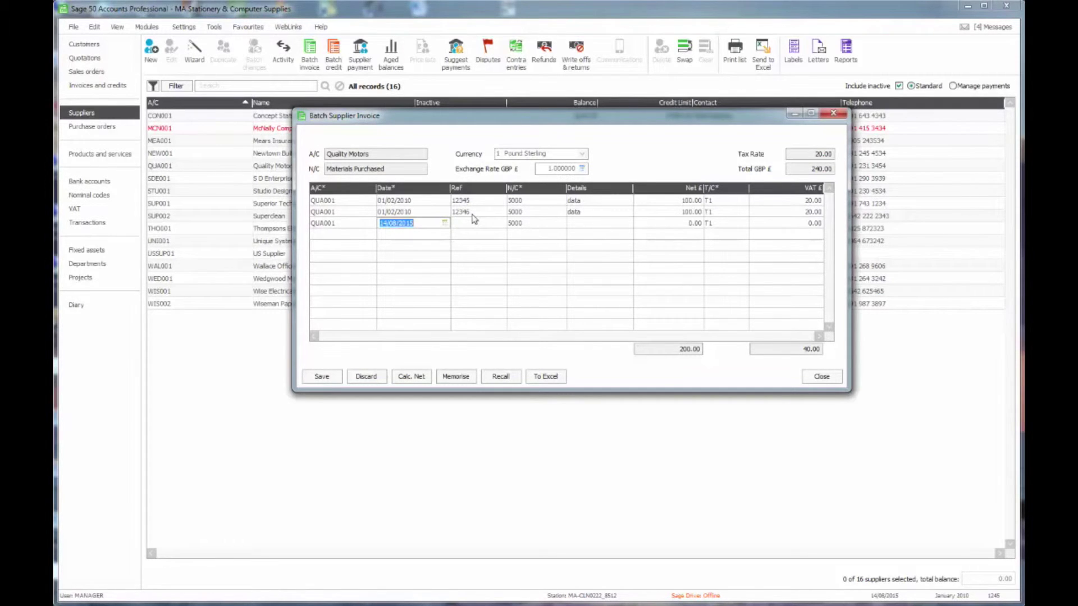
{"action": "key", "text": "shift+F6"}
{"action": "key", "text": "Tab"}
{"action": "key", "text": "shift+F6"}
{"action": "key", "text": "Tab"}
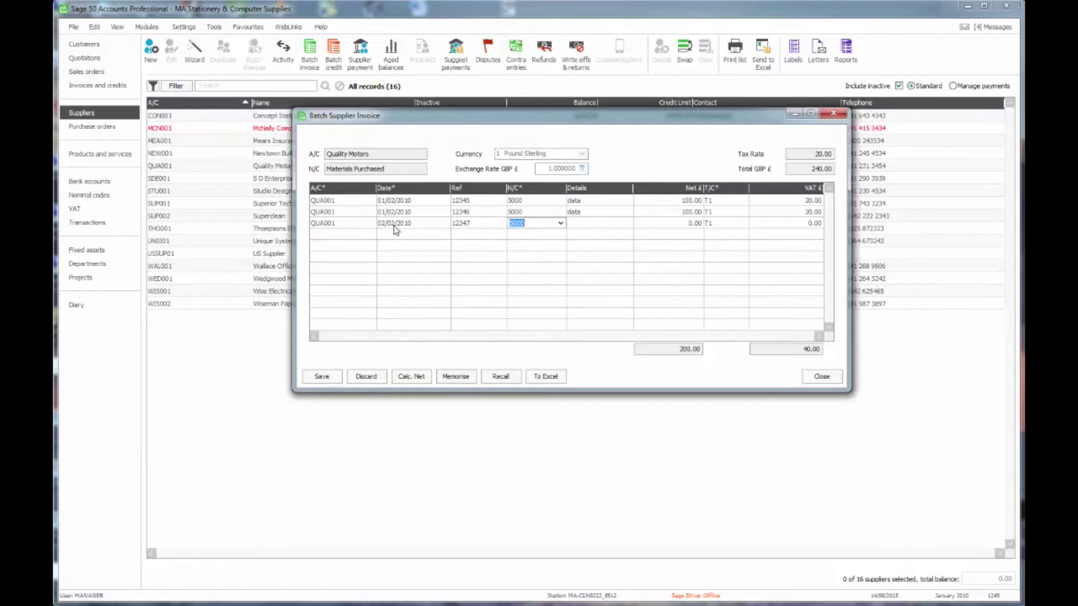
{"action": "left_click", "coordinate": [368, 376]}
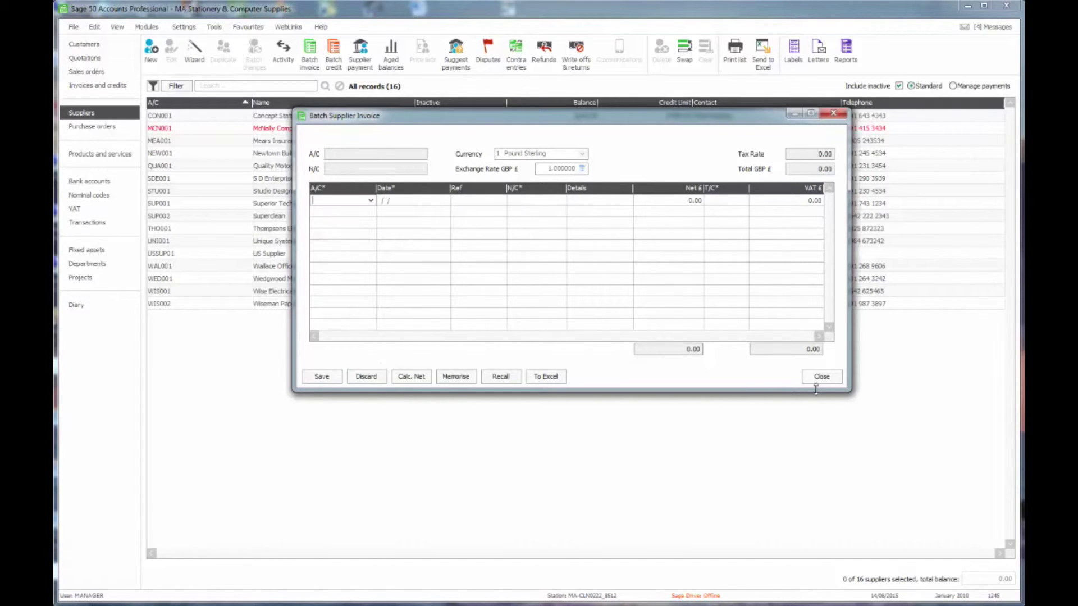
Close the batch invoice window and start a new Bank Payment from the Bank accounts list
{"action": "left_click", "coordinate": [816, 384]}
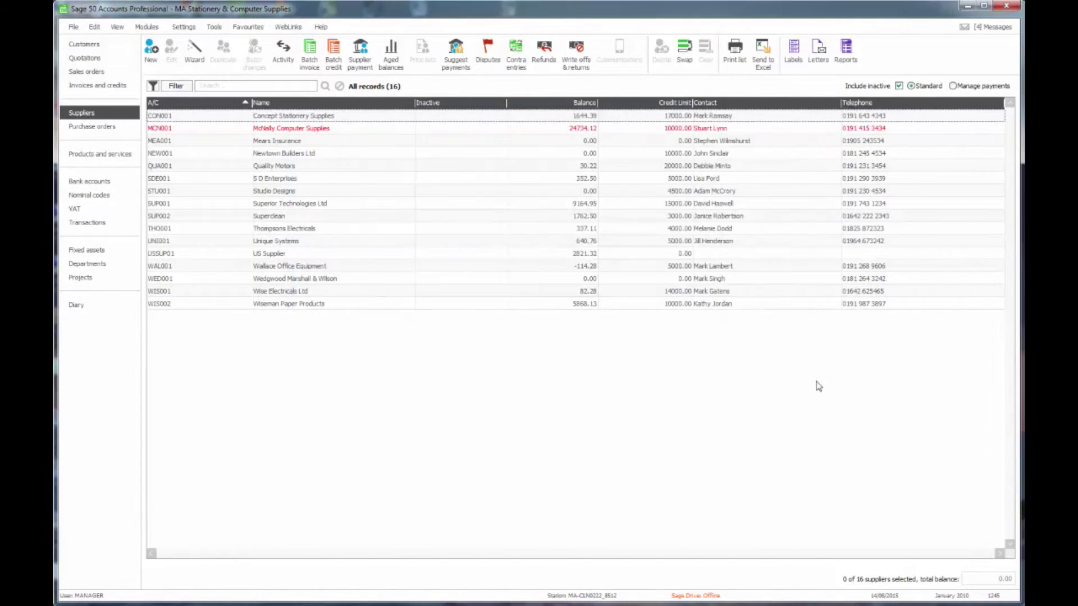
{"action": "left_click", "coordinate": [85, 184]}
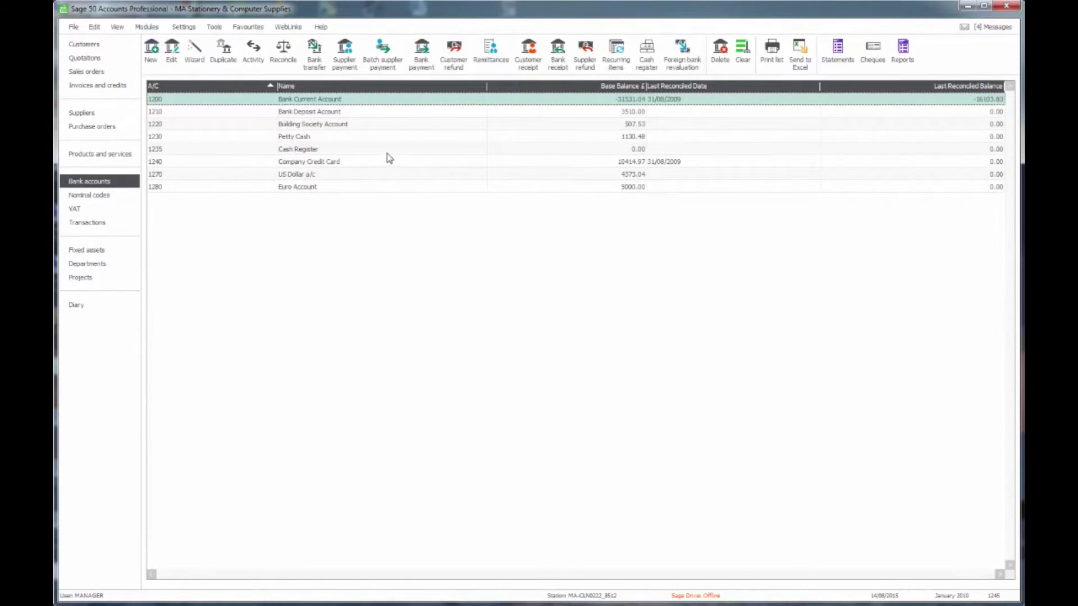
{"action": "left_click", "coordinate": [426, 56]}
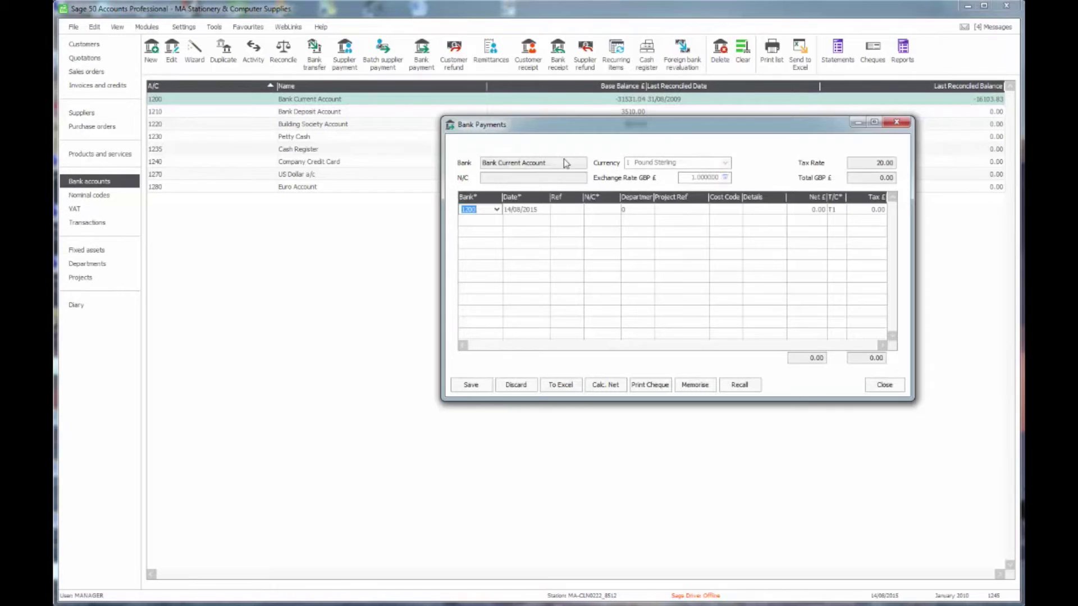
{"action": "left_click_drag", "start_coordinate": [559, 130], "coordinate": [421, 129]}
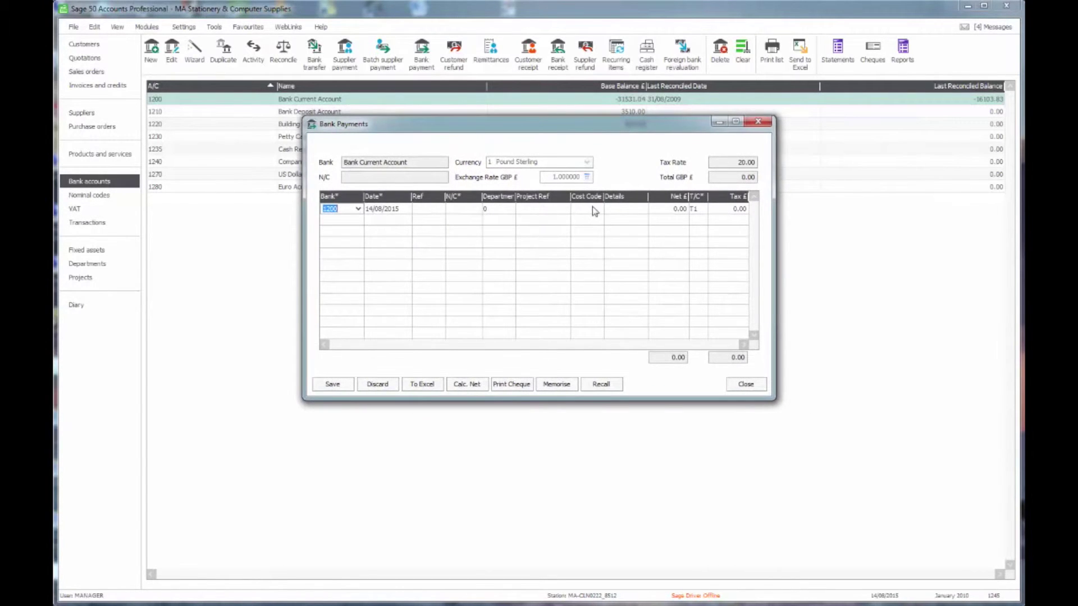
Hide the Department, Project Ref and Cost Code columns from the Bank Payments grid one by one
{"action": "right_click", "coordinate": [466, 198]}
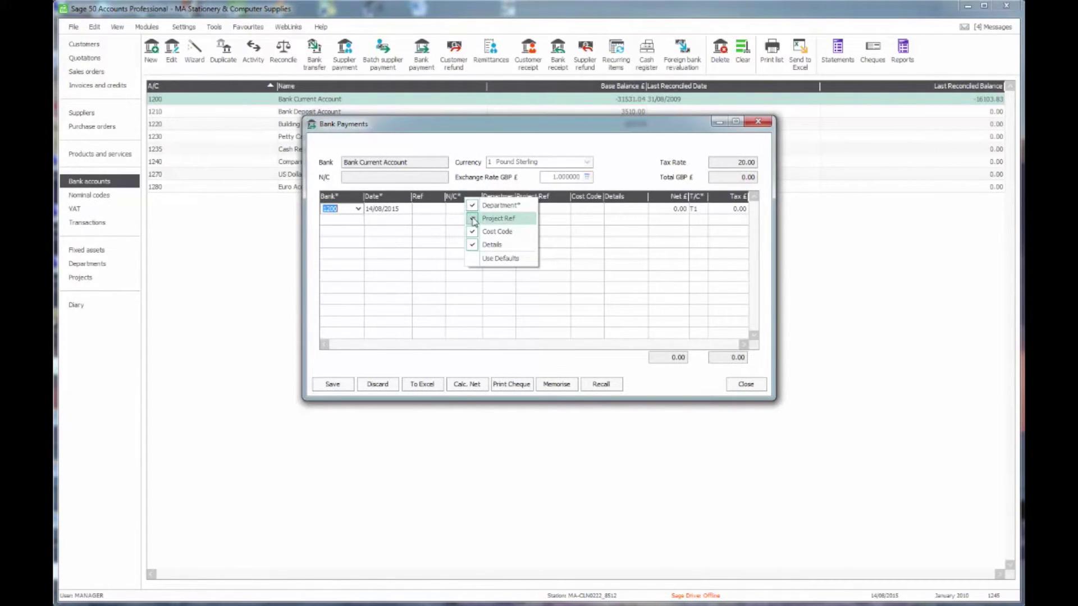
{"action": "left_click", "coordinate": [472, 206]}
{"action": "right_click", "coordinate": [469, 200]}
{"action": "left_click", "coordinate": [474, 220]}
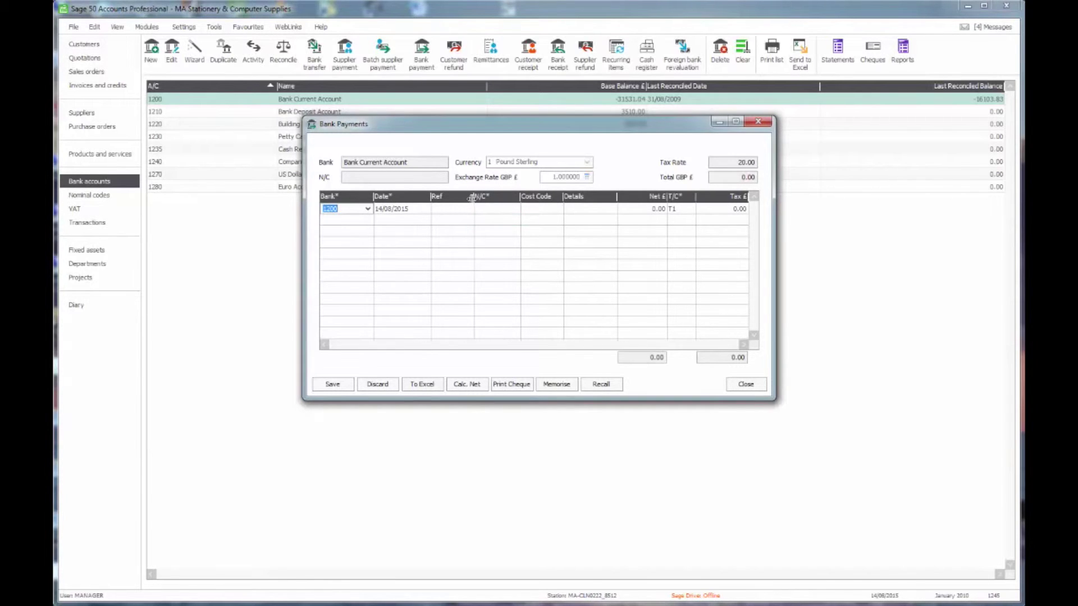
{"action": "right_click", "coordinate": [465, 199]}
{"action": "left_click", "coordinate": [476, 230]}
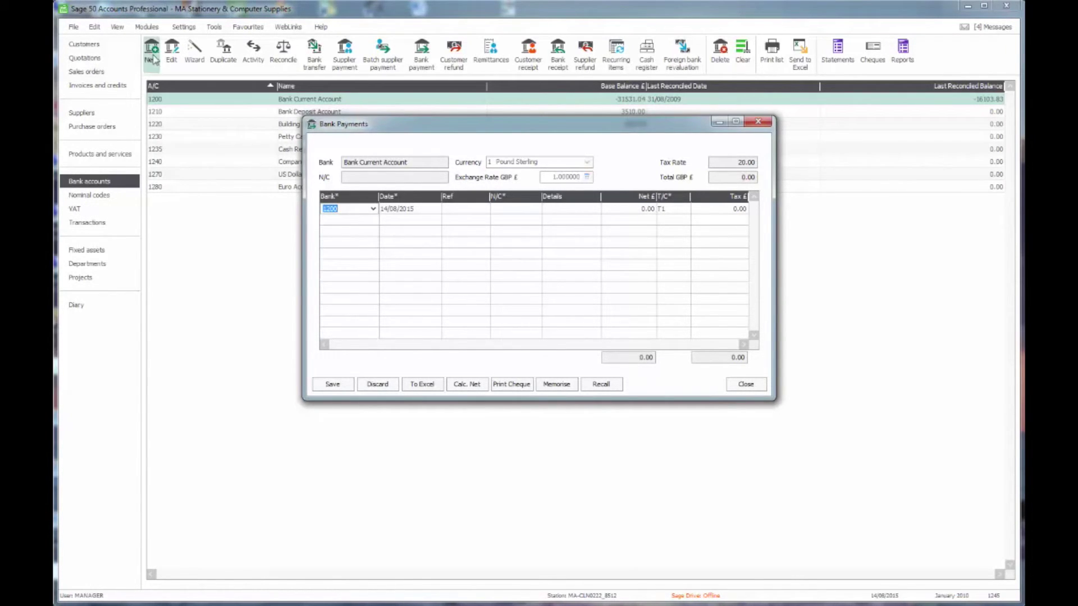
Glance at the Edit menu, then close the unused Bank Payments form
{"action": "left_click", "coordinate": [94, 28]}
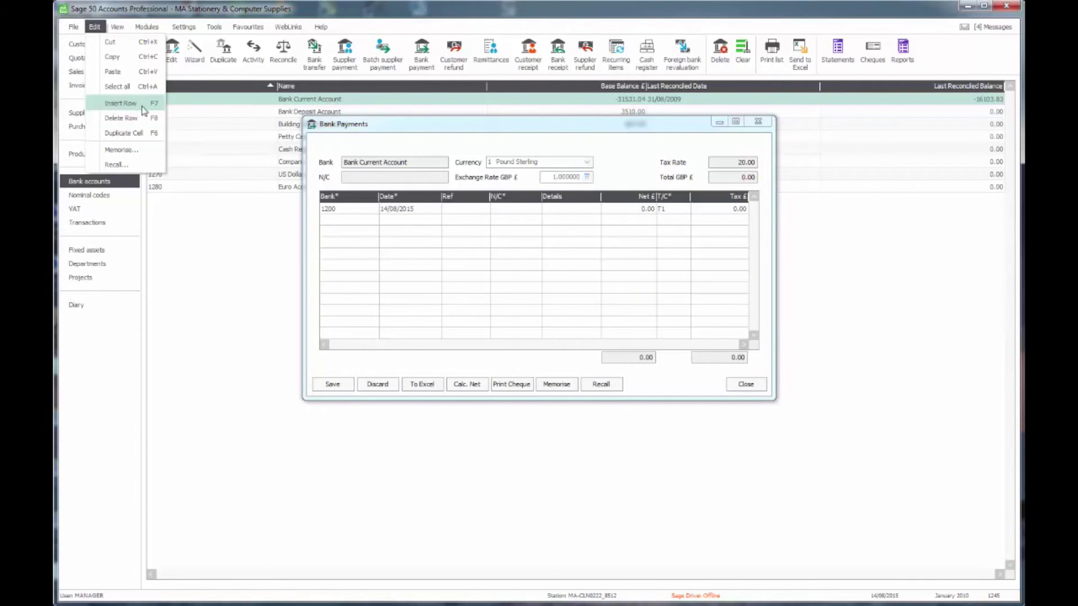
{"action": "left_click", "coordinate": [368, 126]}
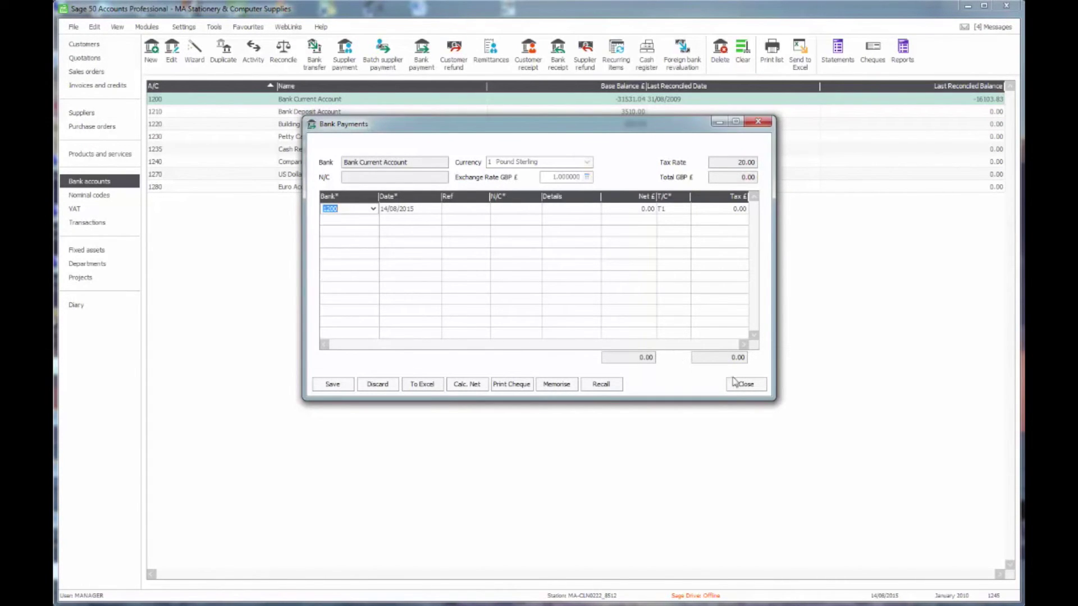
{"action": "left_click", "coordinate": [749, 385]}
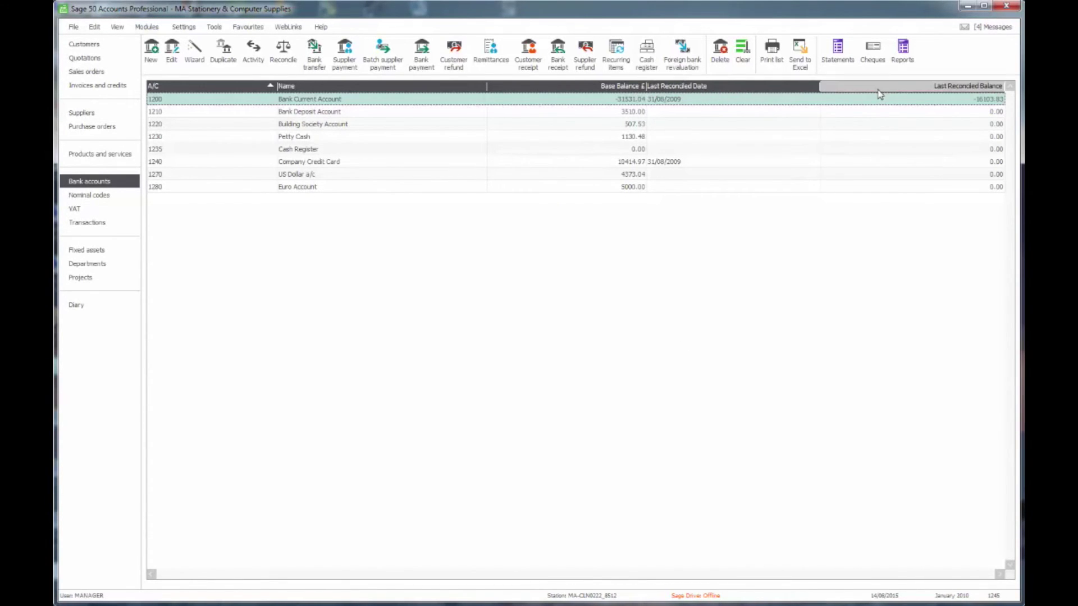
{"action": "right_click", "coordinate": [762, 87]}
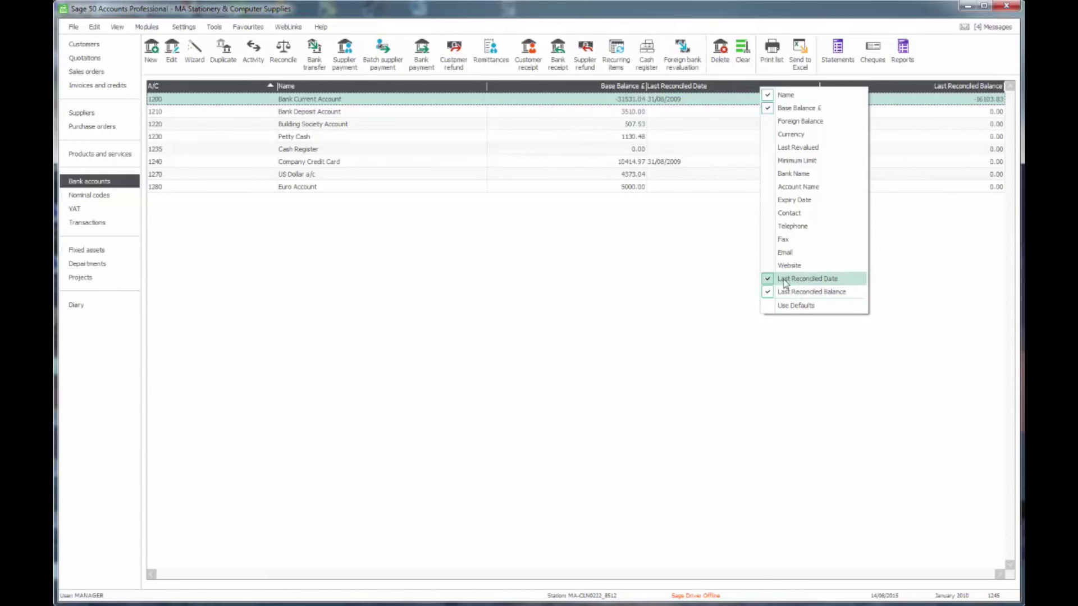
{"action": "left_click", "coordinate": [714, 279]}
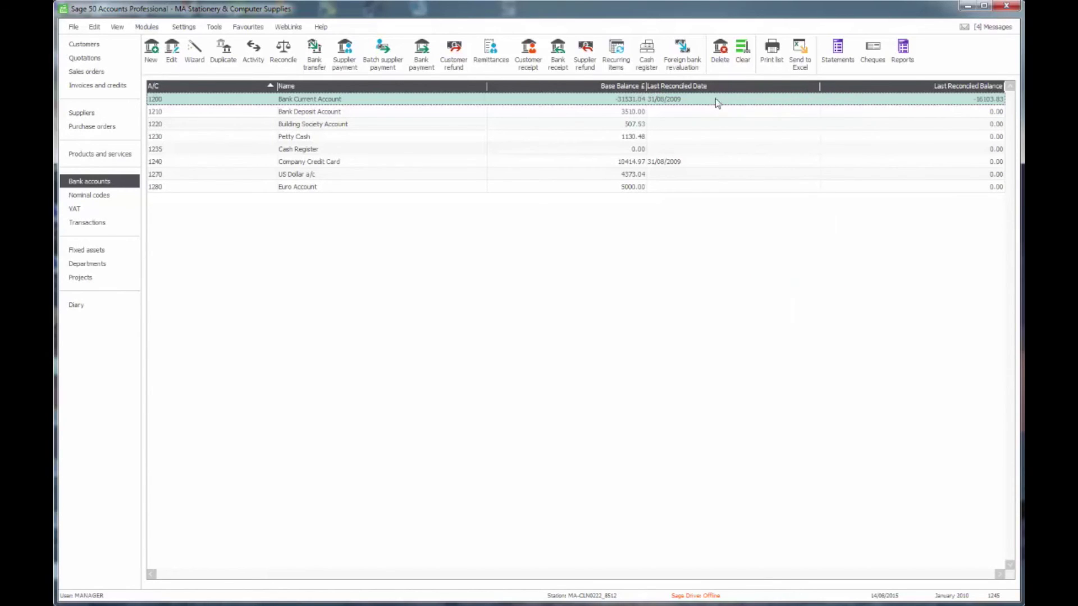